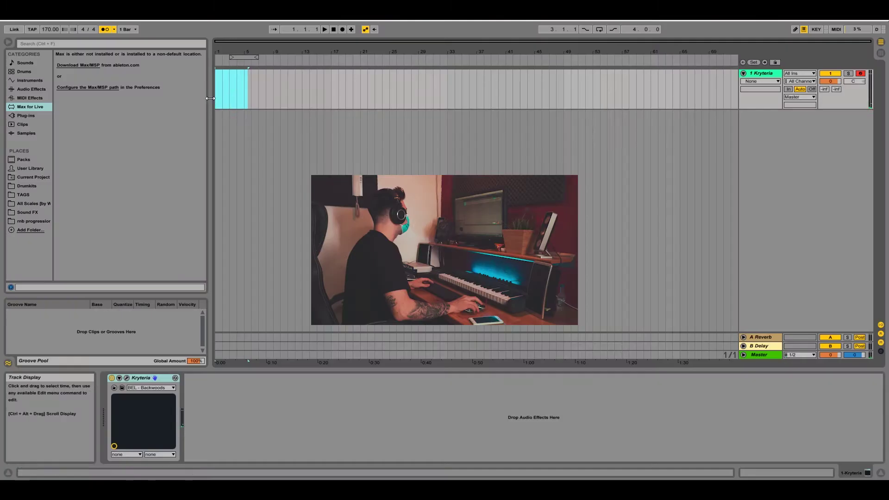
- Record the melody into the arrangement on the Kryteria track, starting from bar 1
{"action": "left_click", "coordinate": [343, 29]}
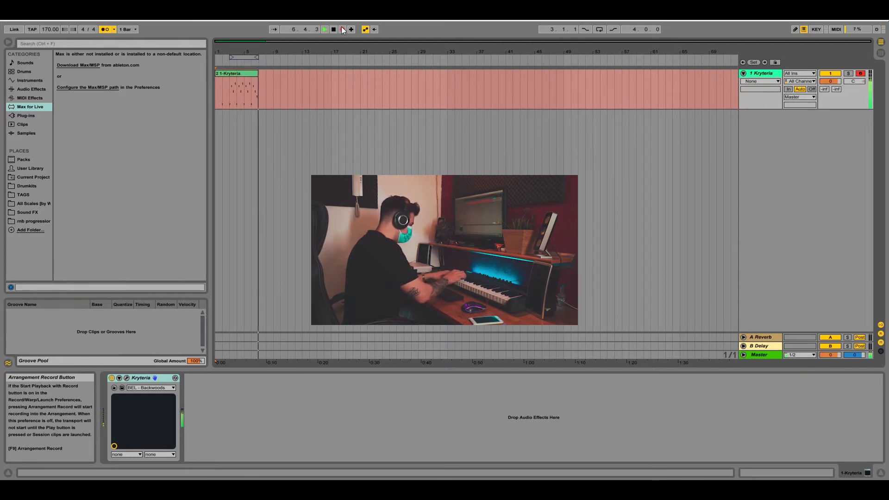
{"action": "left_click", "coordinate": [343, 30]}
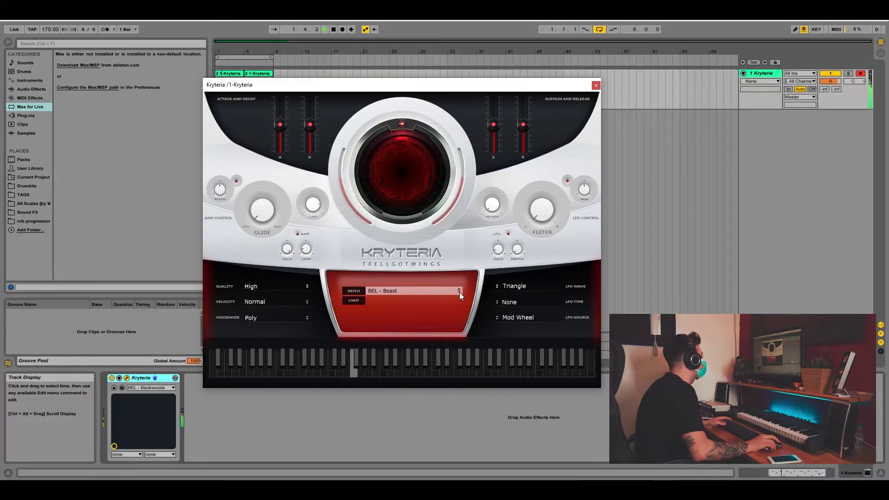
- Browse the Kryteria patches from BEL - Beast, and select the melody clip at bar 9 on the second Kryteria track
{"action": "left_click", "coordinate": [459, 293]}
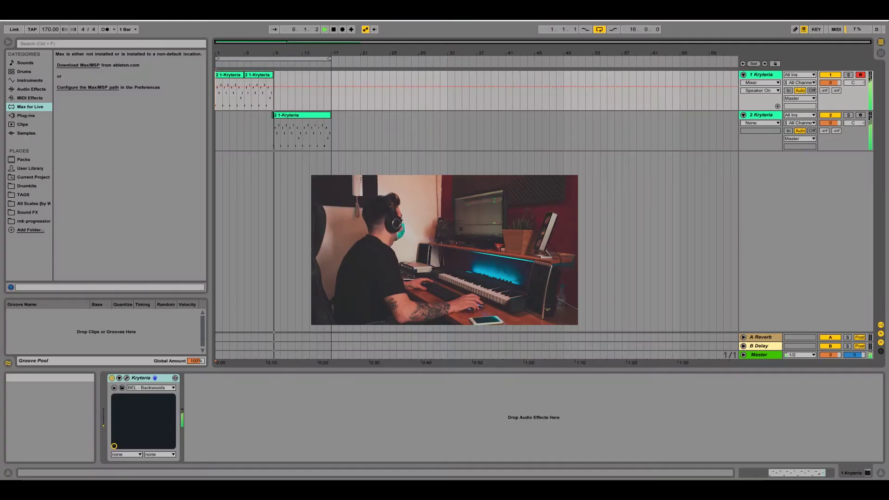
{"action": "left_click", "coordinate": [271, 116]}
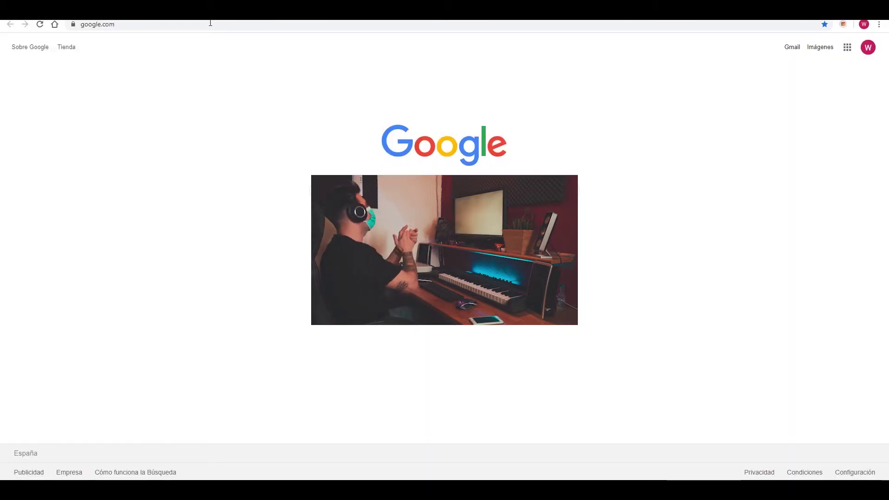
- Switch to the browser and skim the YouTube news video about coronavirus and the airline industry for usable sounds
{"action": "left_click", "coordinate": [159, 25]}
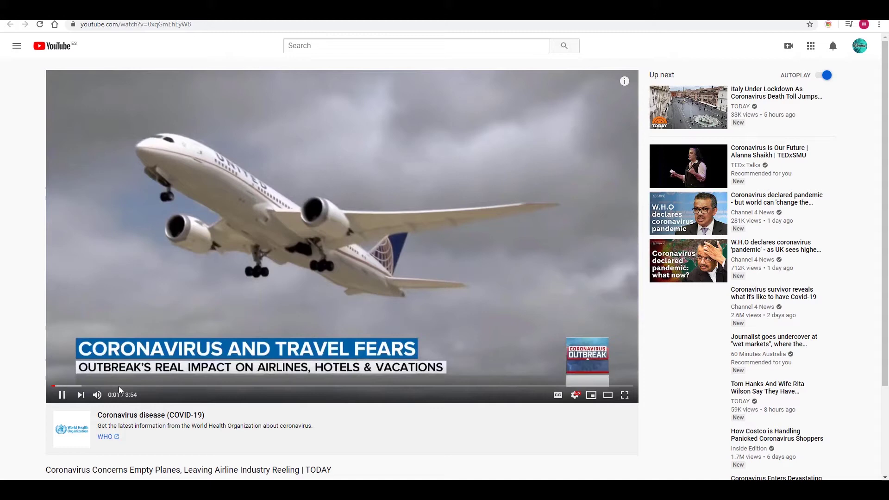
{"action": "left_click", "coordinate": [126, 386]}
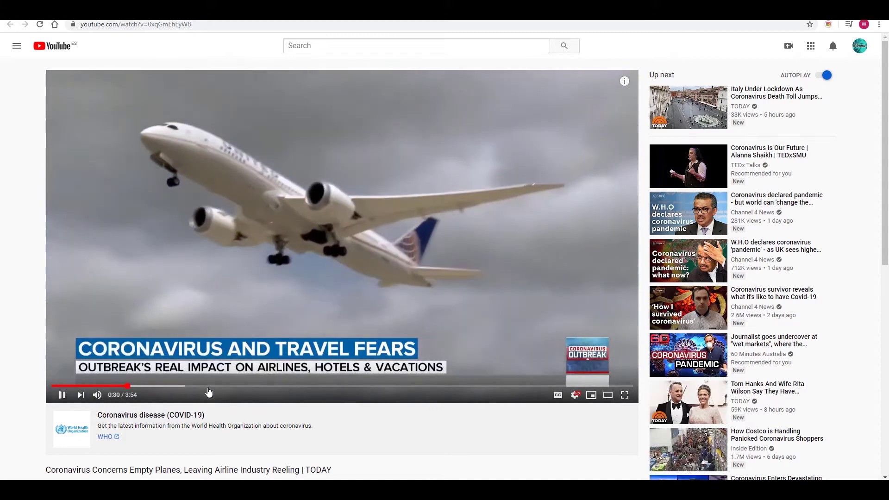
{"action": "left_click", "coordinate": [208, 389]}
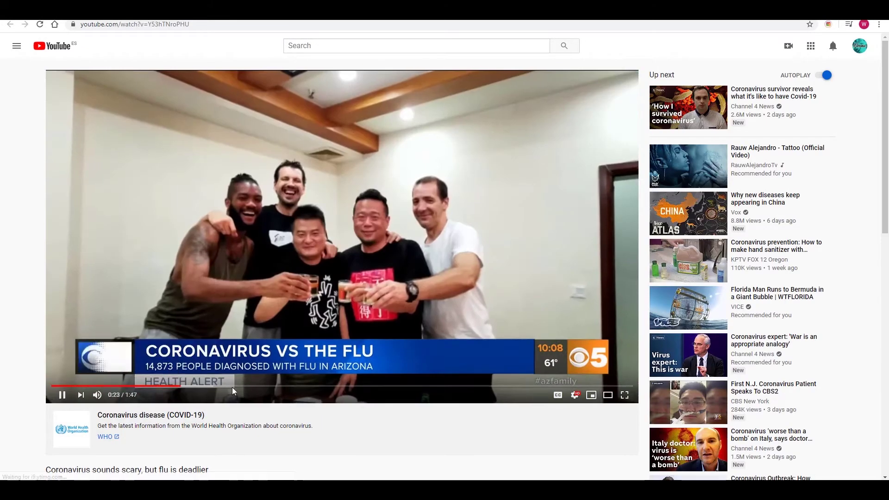
- Skip to 1:25 in the YouTube video "Coronavirus sounds scary, but flu is deadlier", pause it and select its web address
{"action": "left_click", "coordinate": [181, 393]}
{"action": "key", "text": "8"}
{"action": "left_click", "coordinate": [246, 96]}
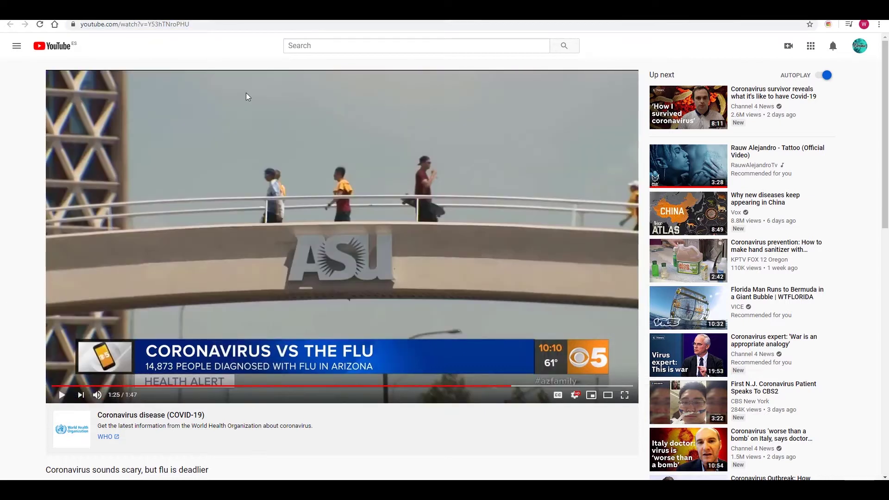
{"action": "left_click", "coordinate": [190, 26]}
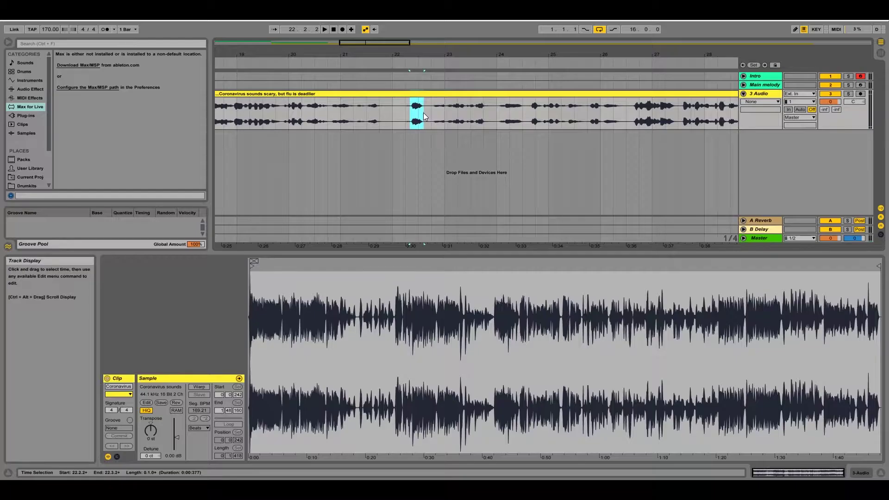
- Switch back to Ableton Live and insert a new audio track below the imported news audio track
{"action": "left_click", "coordinate": [511, 141]}
{"action": "right_click", "coordinate": [794, 151]}
{"action": "left_click", "coordinate": [843, 163]}
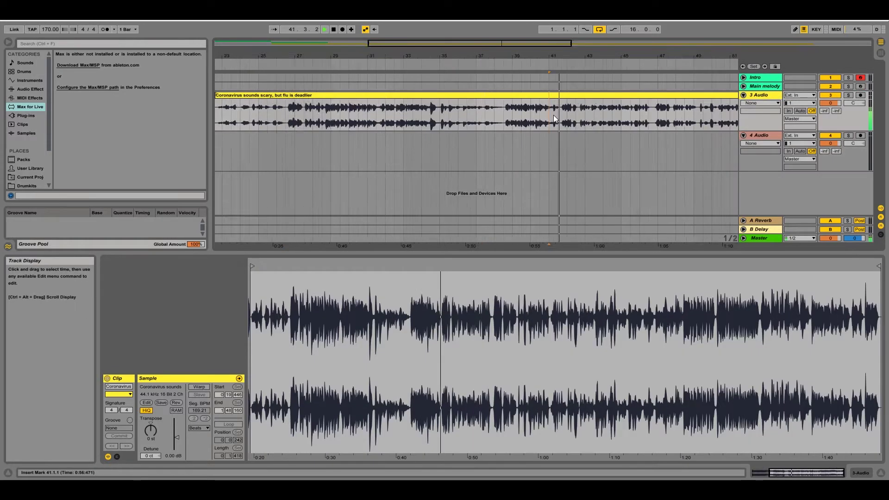
- Audition the news audio and its chopped voice slices on the 3 Audio track
{"action": "left_click", "coordinate": [465, 120]}
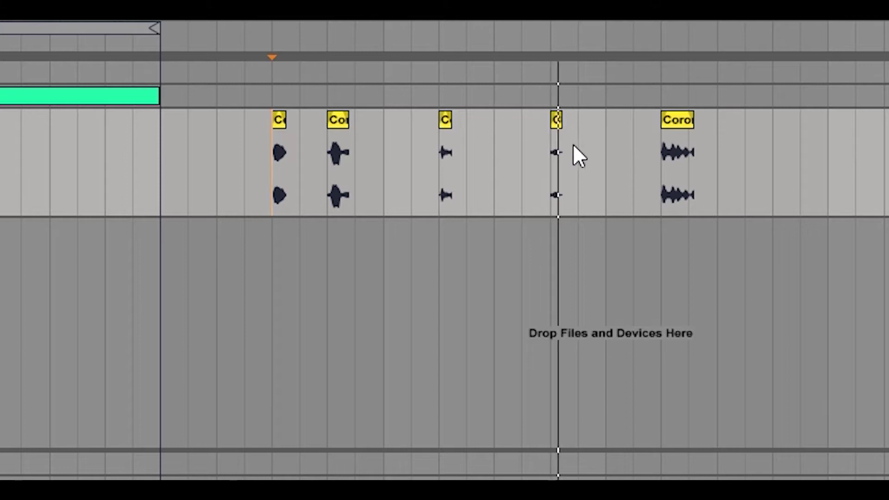
{"action": "left_click", "coordinate": [651, 165]}
{"action": "left_click", "coordinate": [651, 165]}
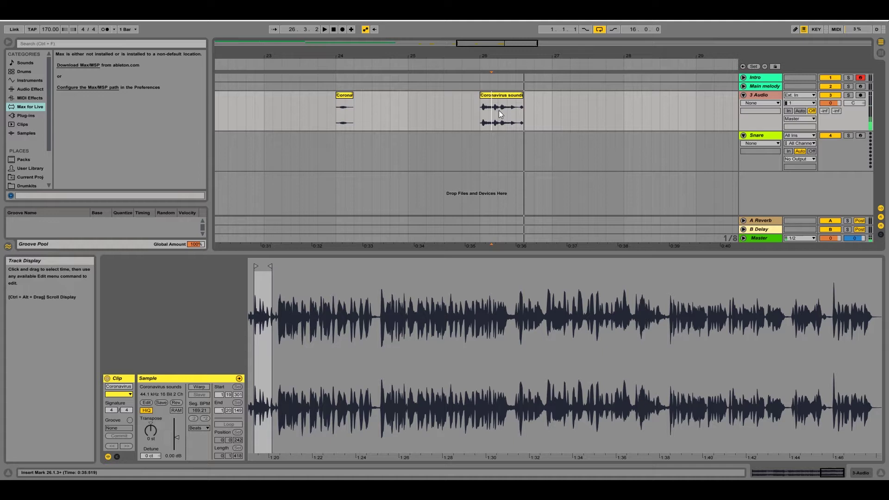
{"action": "left_click", "coordinate": [499, 110]}
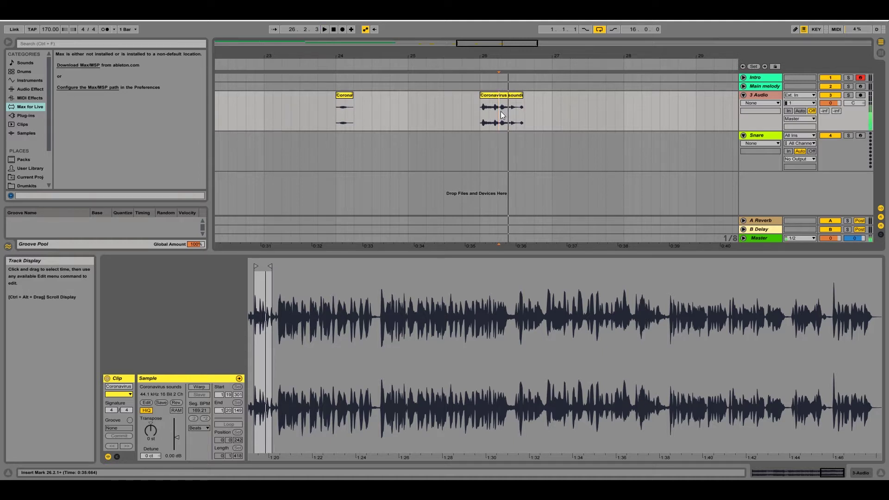
- Isolate a short voice slice at 27.3.3 on the 3 Audio track with fades on it, and play it back
{"action": "left_click_drag", "start_coordinate": [503, 115], "coordinate": [558, 123]}
{"action": "key", "text": "z"}
{"action": "key", "text": "ctrl+alt+f"}
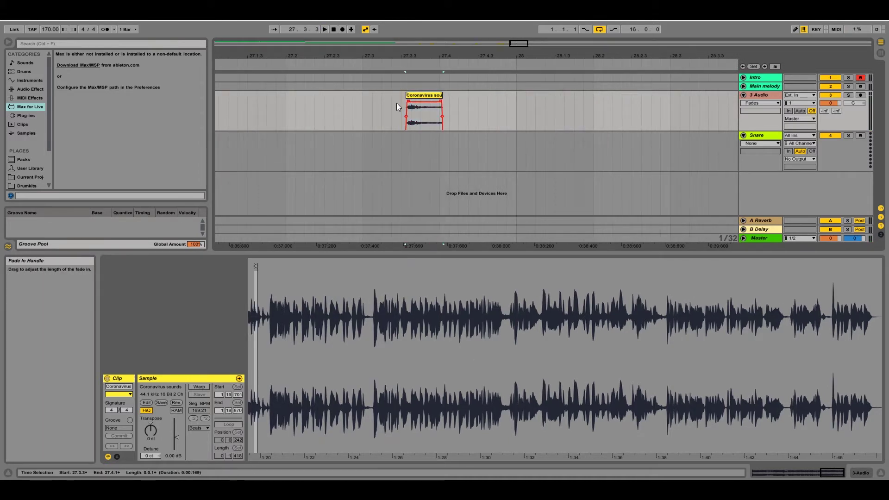
{"action": "left_click", "coordinate": [397, 103]}
{"action": "key", "text": "space"}
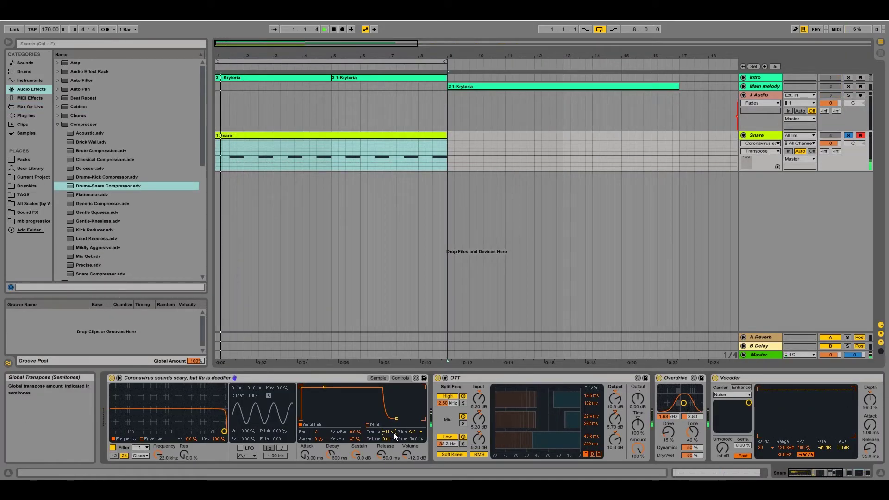
- Examine the snare's device chain: Simpler's sample and controls, OTT, Overdrive, Vocoder, CamelCrusher and Drums-Snare Compressor
{"action": "left_click", "coordinate": [334, 29]}
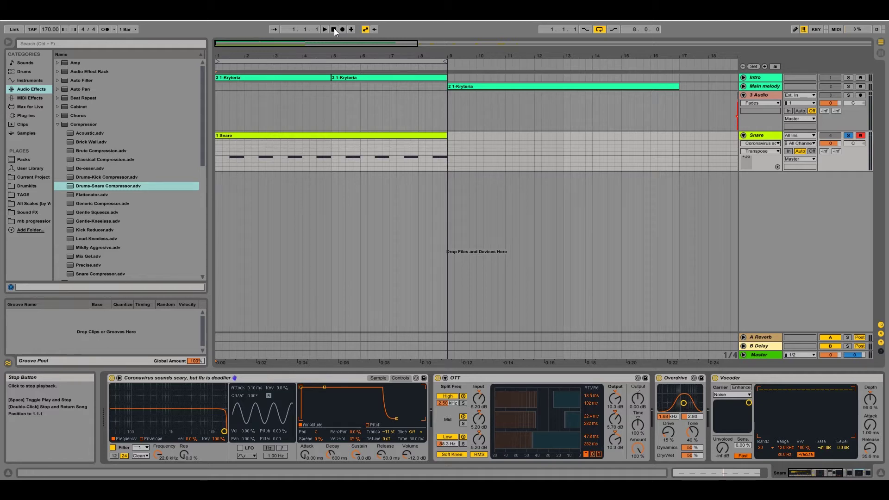
{"action": "left_click", "coordinate": [379, 378]}
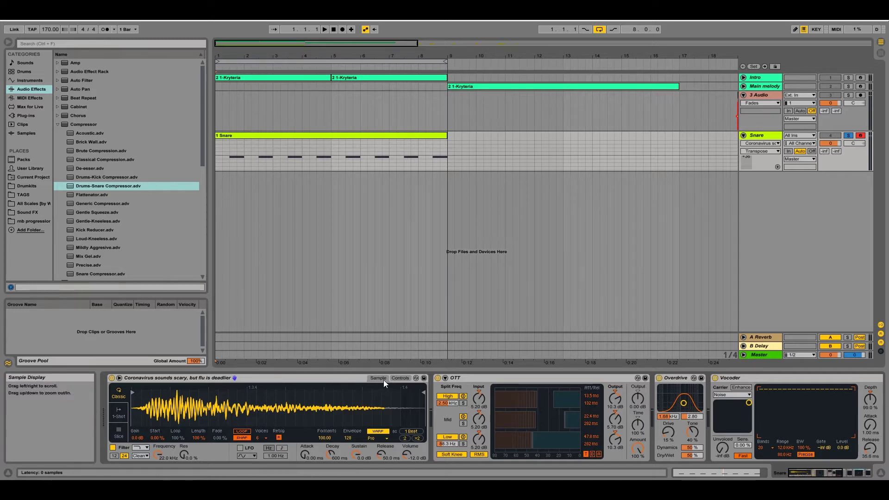
{"action": "left_click", "coordinate": [400, 378]}
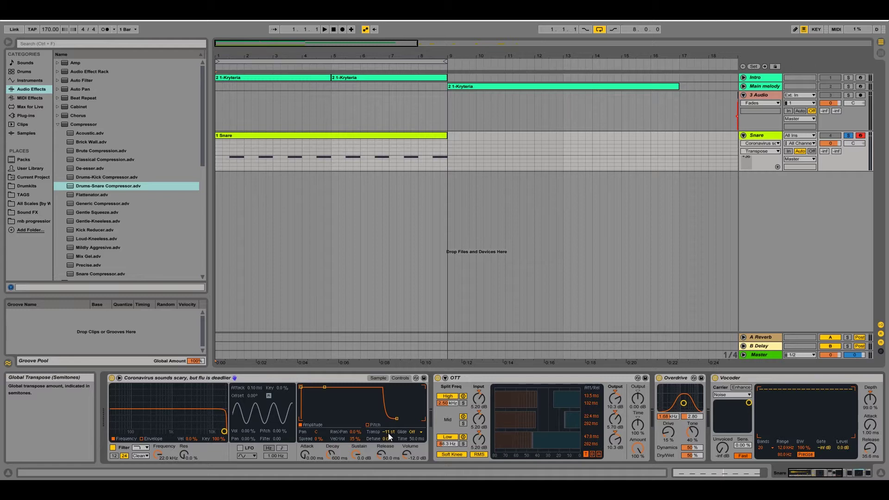
{"action": "left_click", "coordinate": [488, 380]}
{"action": "left_click", "coordinate": [680, 379]}
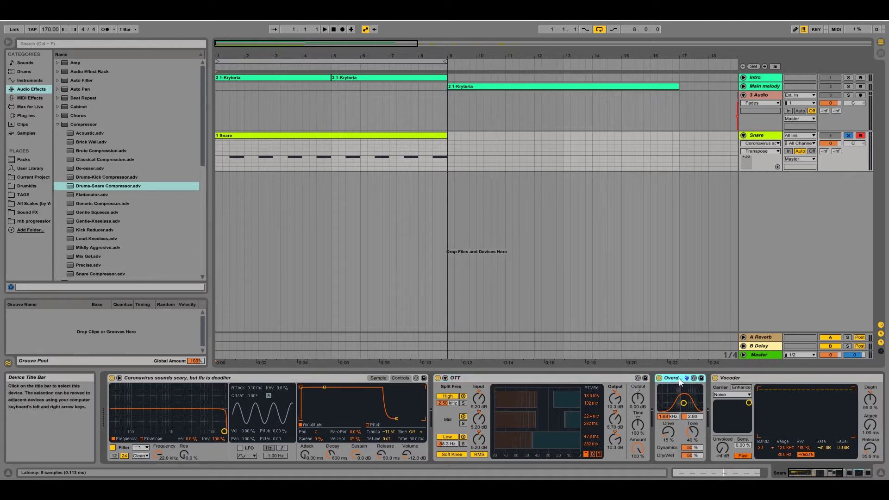
{"action": "scroll", "coordinate": [510, 417], "scroll_direction": "right", "scroll_amount": 5}
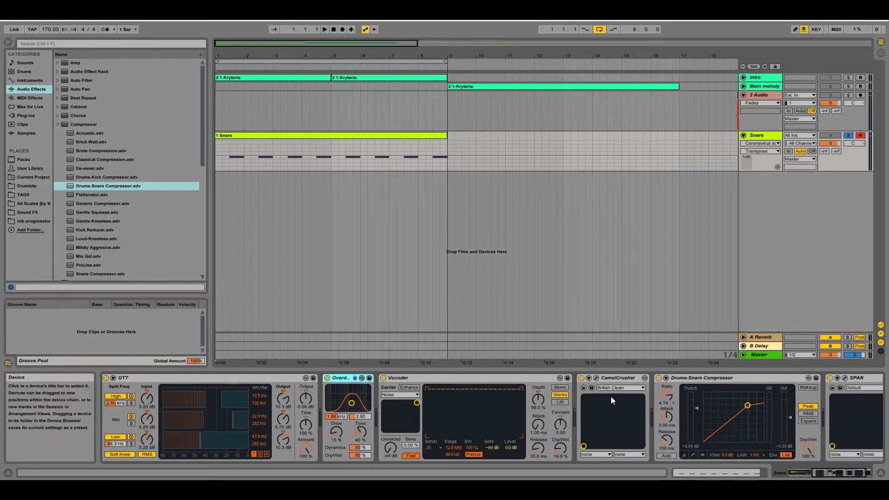
{"action": "left_click", "coordinate": [562, 377]}
{"action": "left_click", "coordinate": [645, 377]}
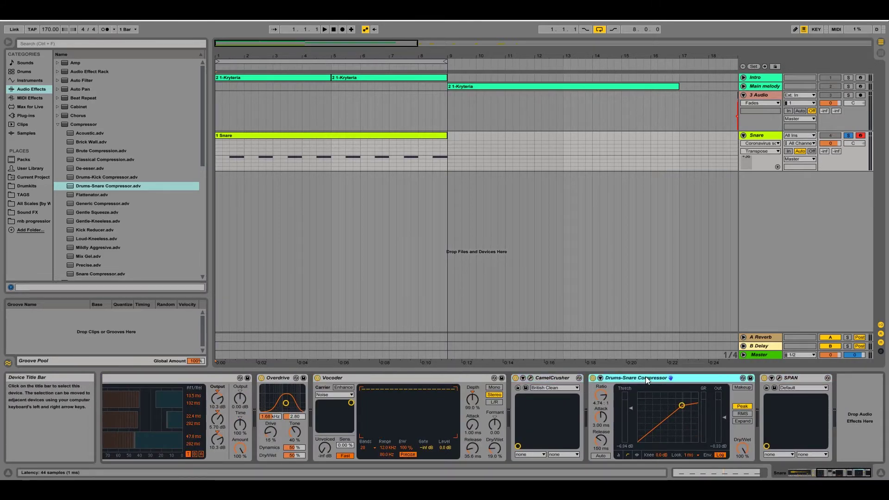
- Add a Reverb after the Drums-Snare Compressor on the Snare track and raise its decay time
{"action": "key", "text": "space"}
{"action": "scroll", "coordinate": [125, 209], "scroll_direction": "down", "scroll_amount": 5}
{"action": "left_click", "coordinate": [78, 214]}
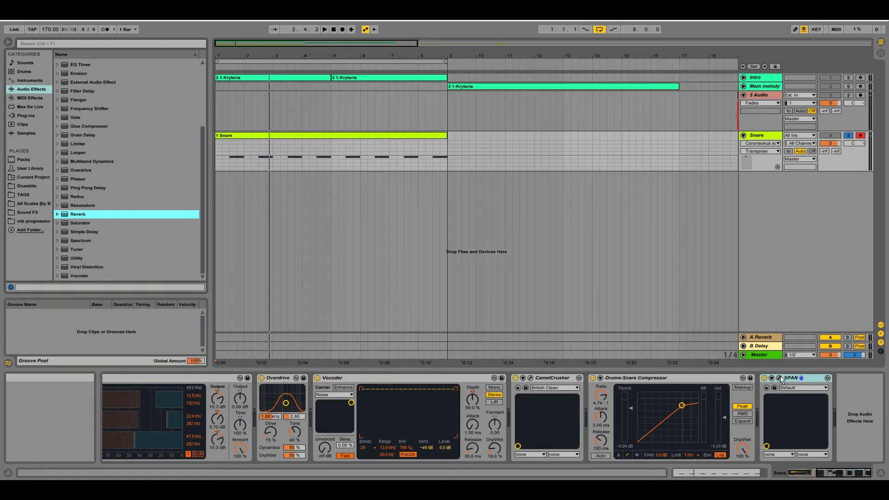
{"action": "key", "text": "Return"}
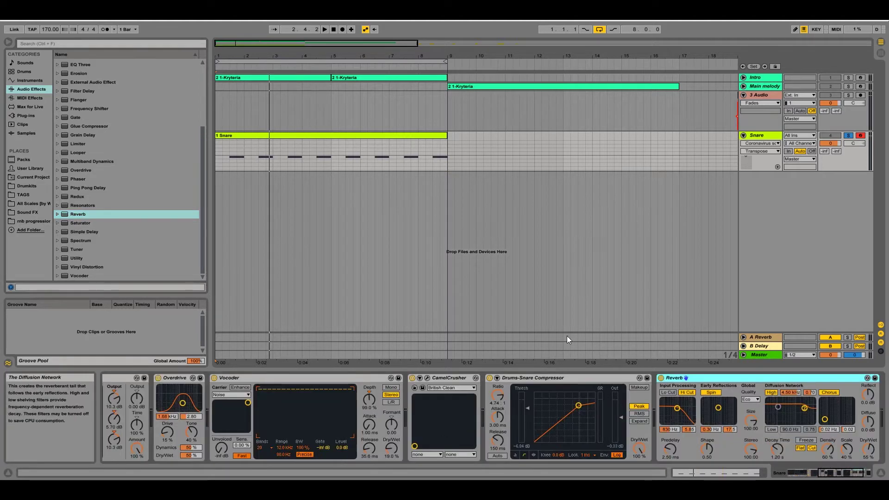
{"action": "left_click_drag", "start_coordinate": [782, 448], "coordinate": [782, 431]}
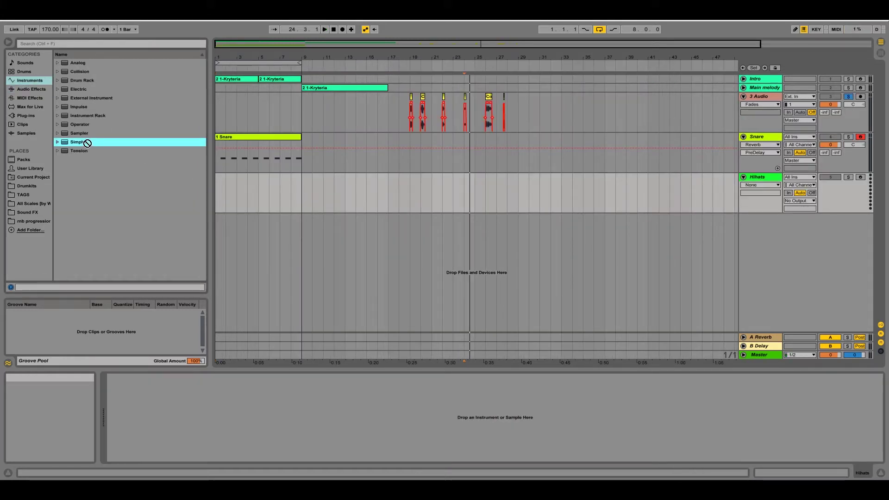
- Load a Simpler on the Hihats track and place the voice slice from bar 24 into it as its sample
{"action": "left_click_drag", "start_coordinate": [87, 143], "coordinate": [249, 191]}
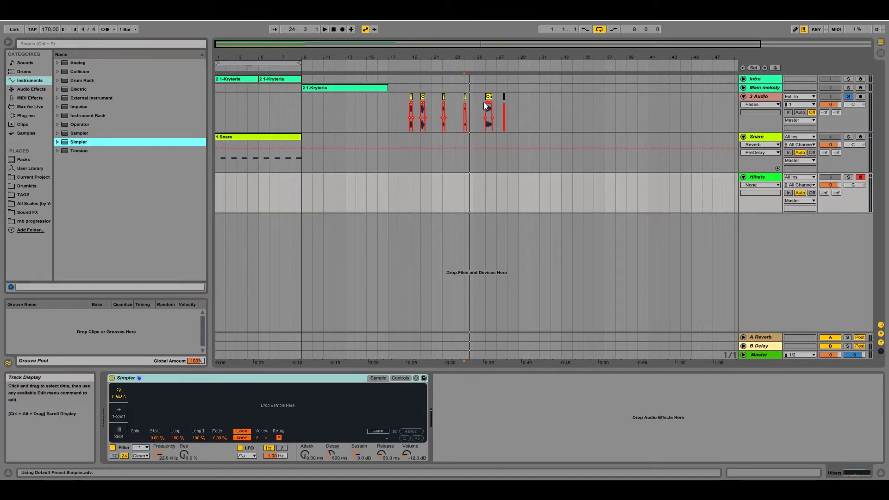
{"action": "left_click", "coordinate": [467, 99]}
{"action": "scroll", "coordinate": [468, 99], "scroll_direction": "up", "scroll_amount": 10}
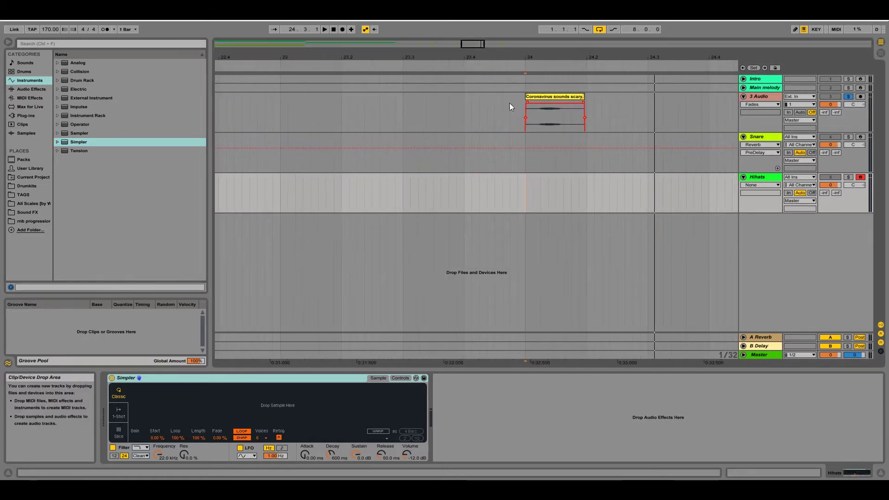
{"action": "left_click_drag", "start_coordinate": [532, 104], "coordinate": [276, 419]}
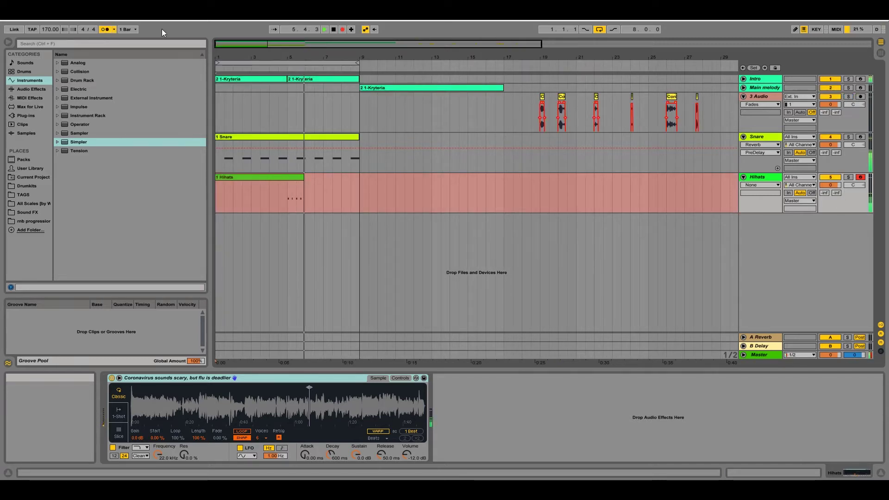
- Stop the hi-hat recording and save the Live Set
{"action": "key", "text": "space"}
{"action": "key", "text": "ctrl+s"}
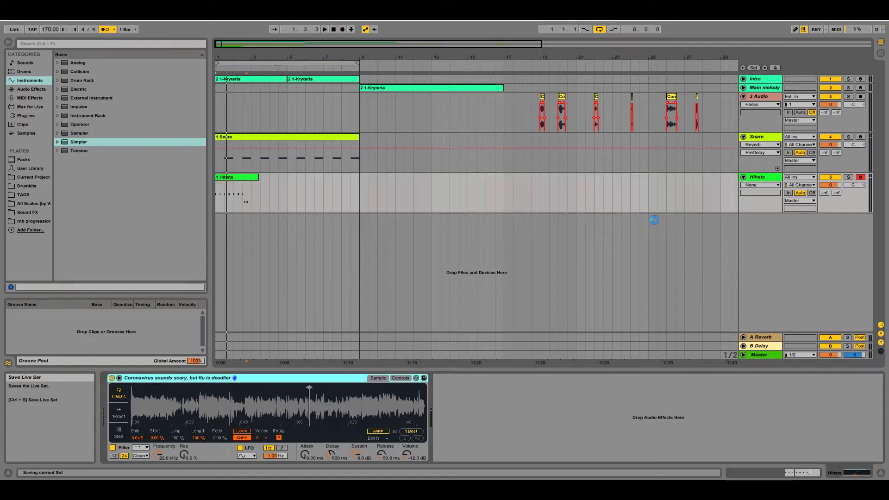
- Solo the Hihats track, and shorten its recorded clip to end at bar 3 for looped playback
{"action": "left_click", "coordinate": [848, 179]}
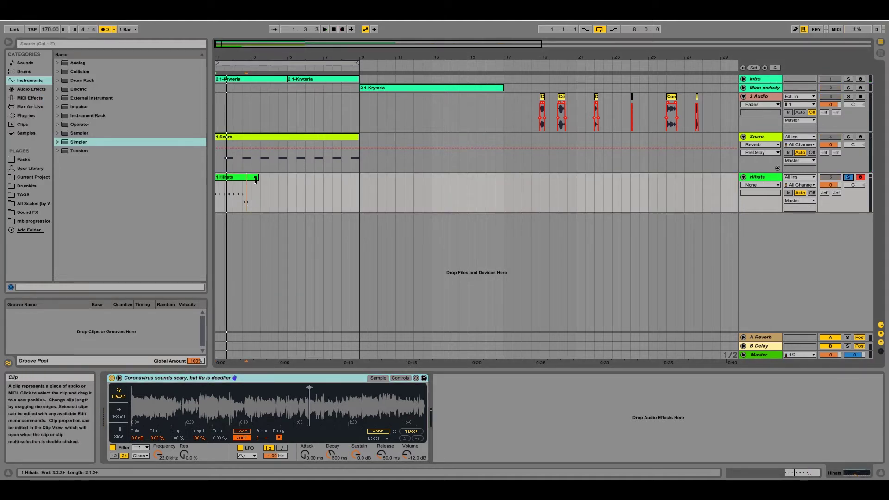
{"action": "left_click_drag", "start_coordinate": [258, 178], "coordinate": [251, 179]}
{"action": "key", "text": "ctrl+l"}
{"action": "key", "text": "space"}
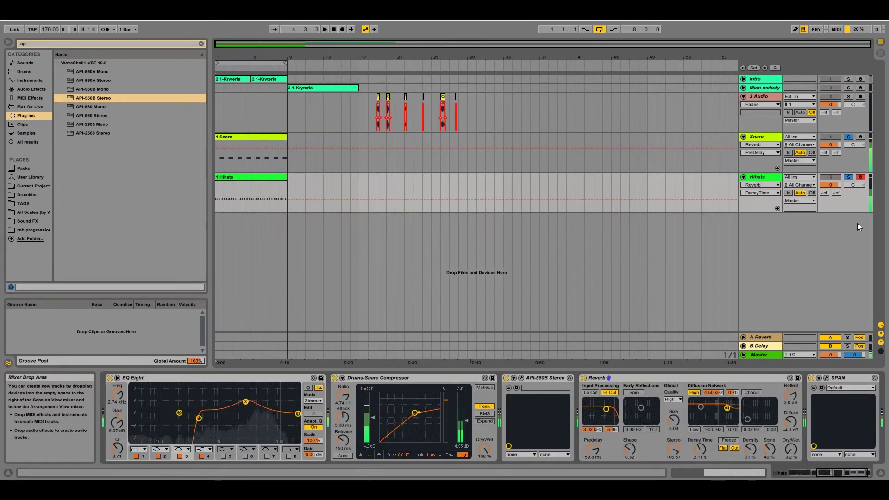
- Save the Live Set and open the Hihats clip in the note editor
{"action": "left_click", "coordinate": [10, 14]}
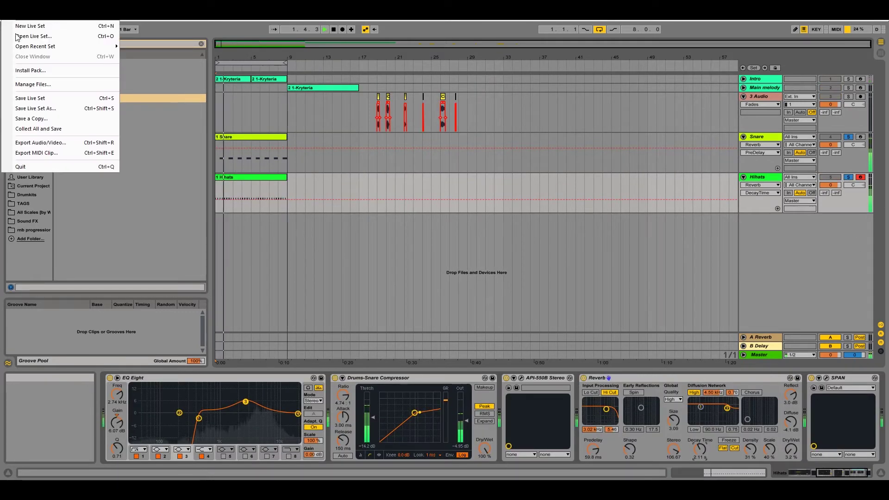
{"action": "left_click", "coordinate": [28, 98]}
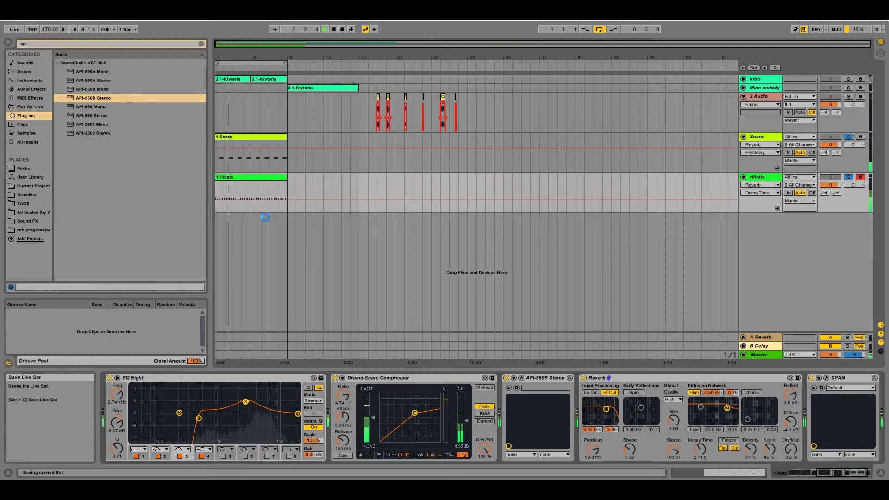
{"action": "double_click", "coordinate": [241, 176]}
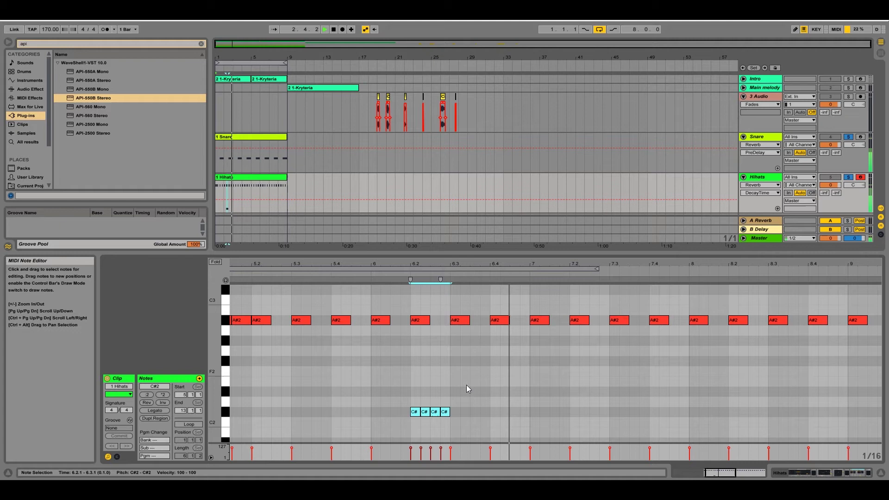
- Set the note grid to 1/32 and turn the C#2 hi-hat notes between 6.2 and 6.3 into a roll of eight 1/32 notes
{"action": "scroll", "coordinate": [466, 388], "scroll_direction": "down", "scroll_amount": 2}
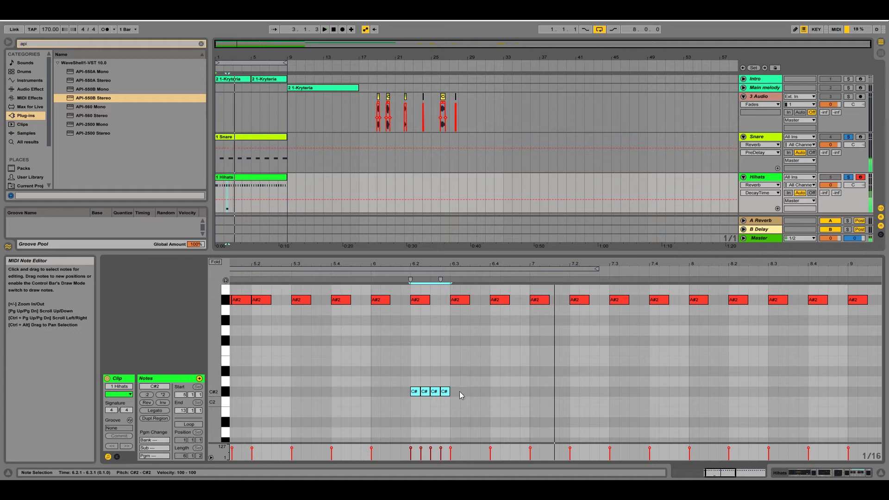
{"action": "right_click", "coordinate": [460, 391]}
{"action": "left_click", "coordinate": [542, 344]}
{"action": "left_click", "coordinate": [464, 393]}
{"action": "left_click_drag", "start_coordinate": [461, 409], "coordinate": [408, 386]}
{"action": "key", "text": "space"}
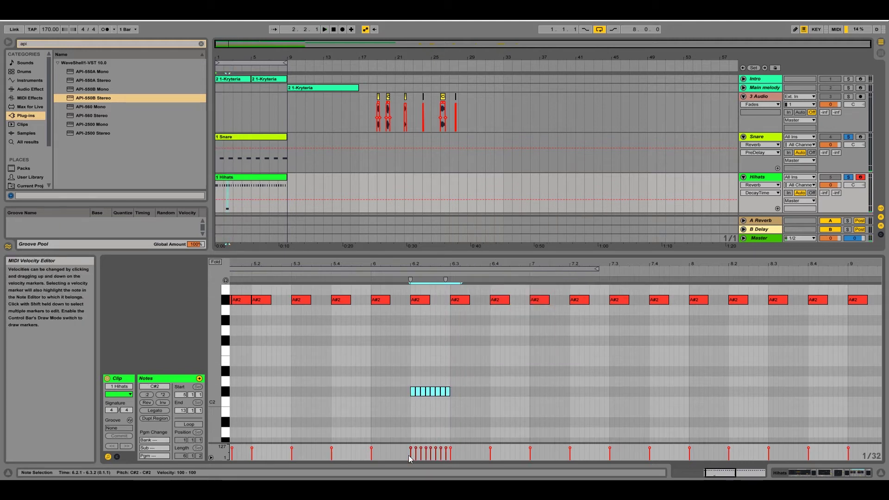
- Shape the velocities of the C#2 hi-hat roll between 6.2 and 6.3 into a rising ramp, and audition it
{"action": "left_click_drag", "start_coordinate": [457, 442], "coordinate": [458, 442]}
{"action": "left_click", "coordinate": [475, 407]}
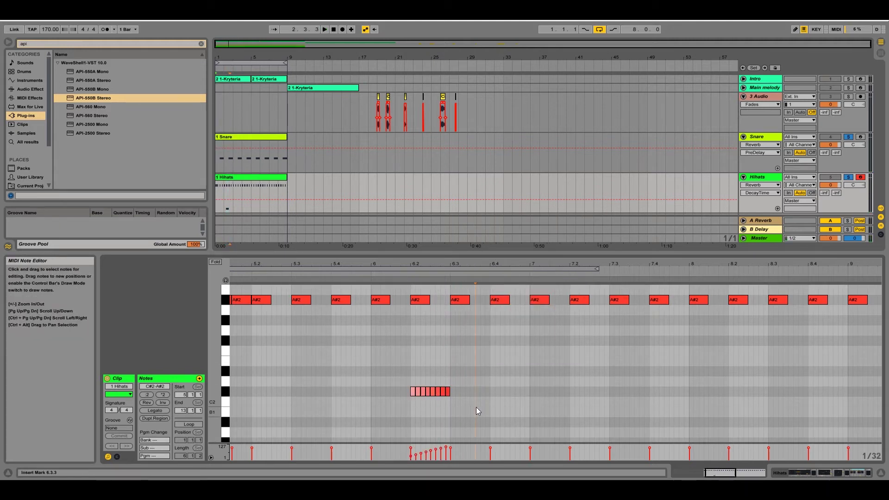
{"action": "key", "text": "space"}
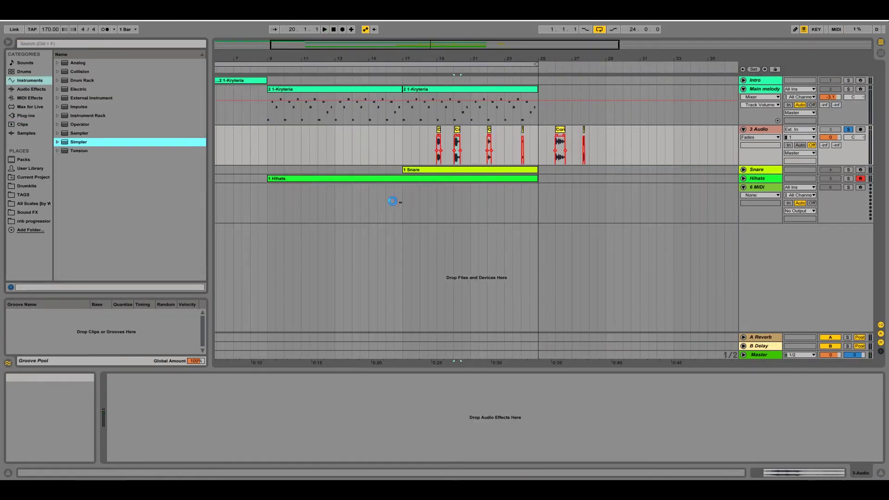
- Load Simpler on the new MIDI track, fill it with the coronavirus audio chop near bar 20, and turn off its warping
{"action": "left_click_drag", "start_coordinate": [397, 201], "coordinate": [547, 214]}
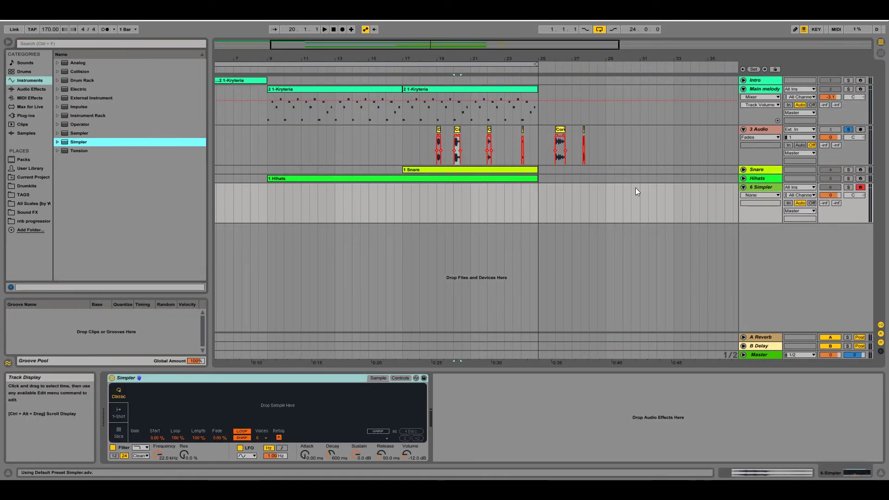
{"action": "left_click_drag", "start_coordinate": [454, 143], "coordinate": [319, 398]}
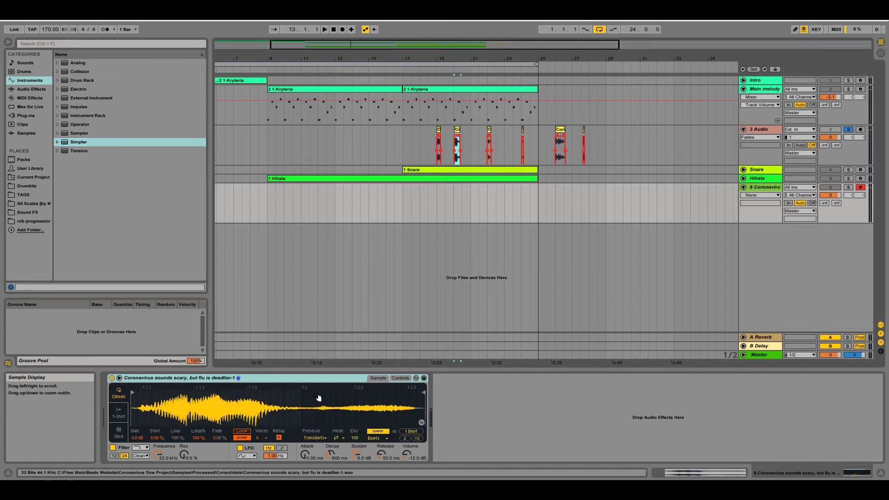
{"action": "left_click", "coordinate": [383, 431]}
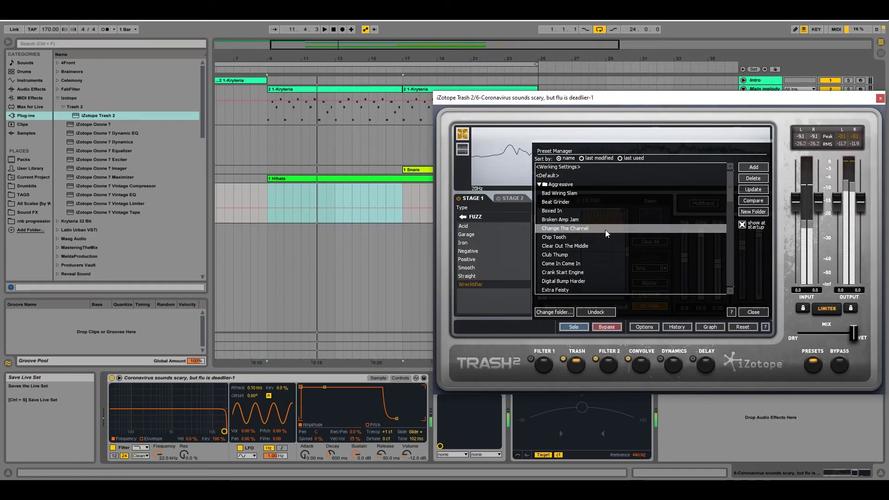
- Audition the Chip Tooth preset and load Broken Amp Jam in iZotope Trash 2, then remove the Tuner from the track
{"action": "left_click", "coordinate": [598, 237]}
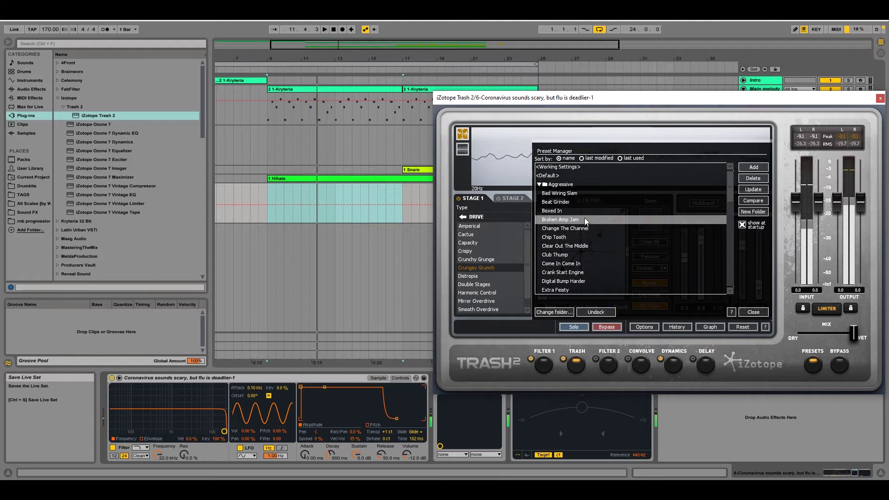
{"action": "left_click", "coordinate": [586, 222]}
{"action": "left_click", "coordinate": [573, 381]}
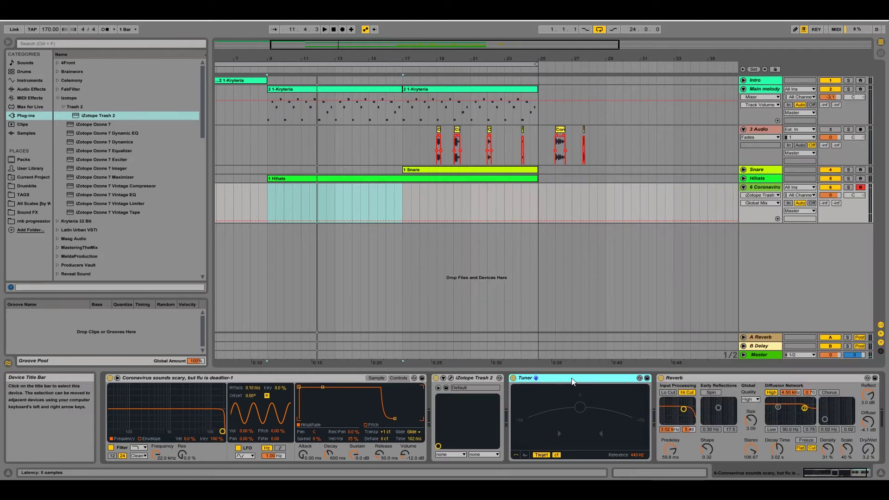
{"action": "key", "text": "Delete"}
- Set the Reverb's Dry/Wet to 15% on the Chops track and add a Ping Pong Delay after it
{"action": "left_click_drag", "start_coordinate": [722, 458], "coordinate": [722, 445]}
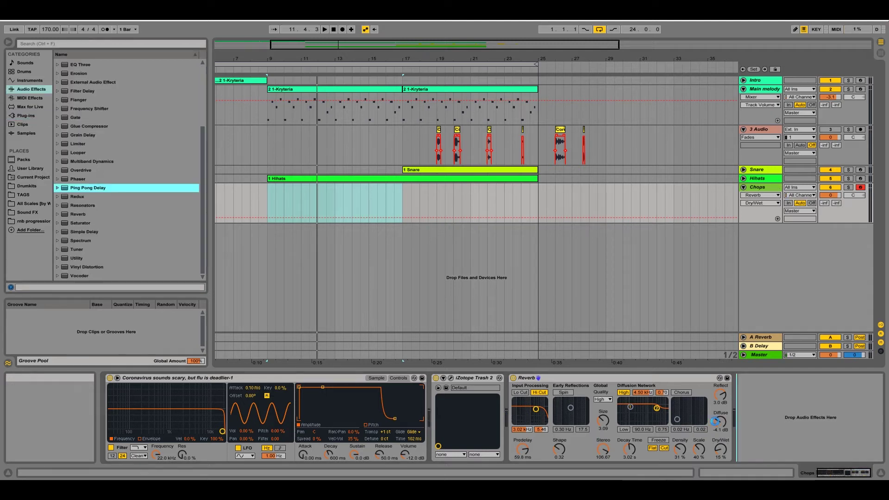
{"action": "left_click_drag", "start_coordinate": [88, 188], "coordinate": [761, 426]}
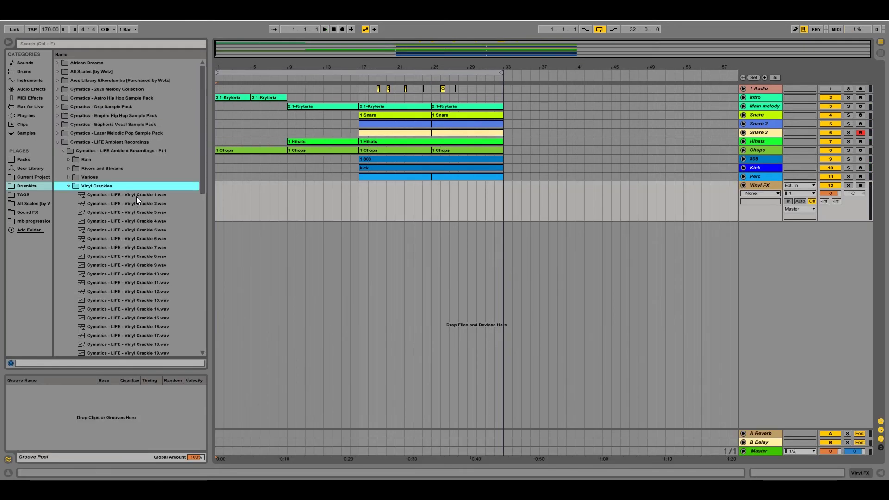
- Audition the Cymatics vinyl crackle samples, place one at bar 1 of the Vinyl FX track, and turn off its warping
{"action": "left_click", "coordinate": [136, 197]}
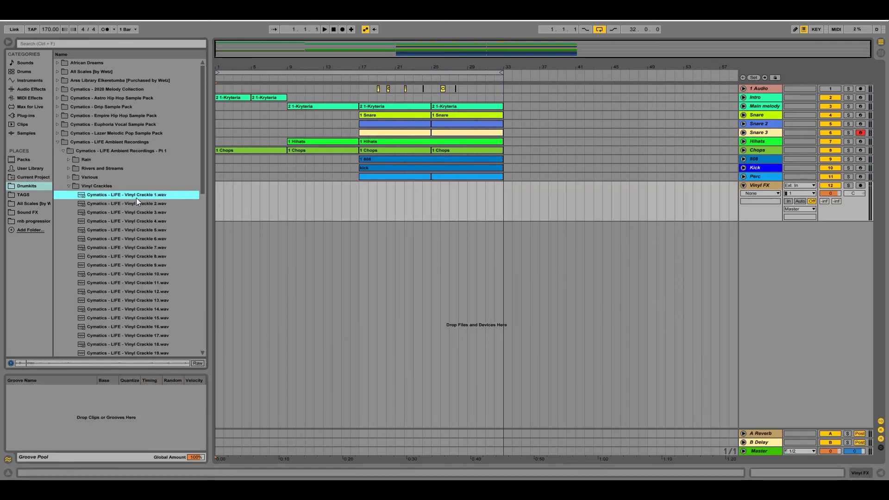
{"action": "left_click", "coordinate": [146, 221]}
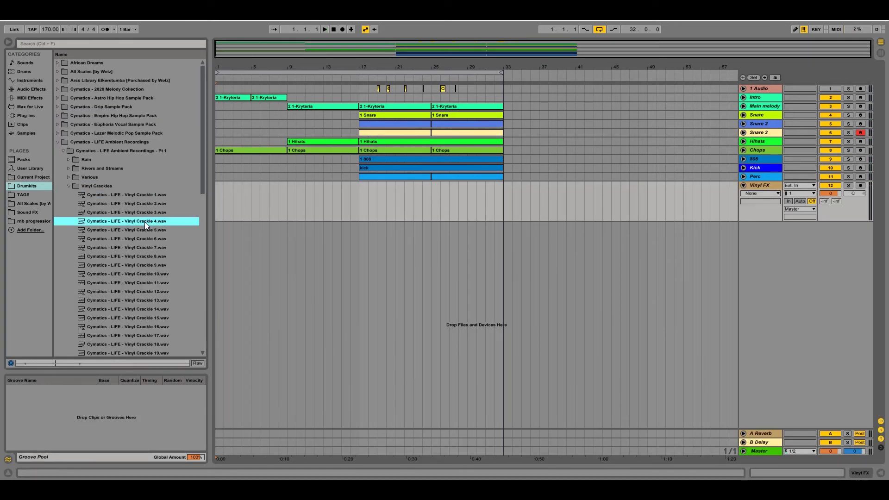
{"action": "left_click_drag", "start_coordinate": [150, 235], "coordinate": [240, 185]}
{"action": "double_click", "coordinate": [240, 185]}
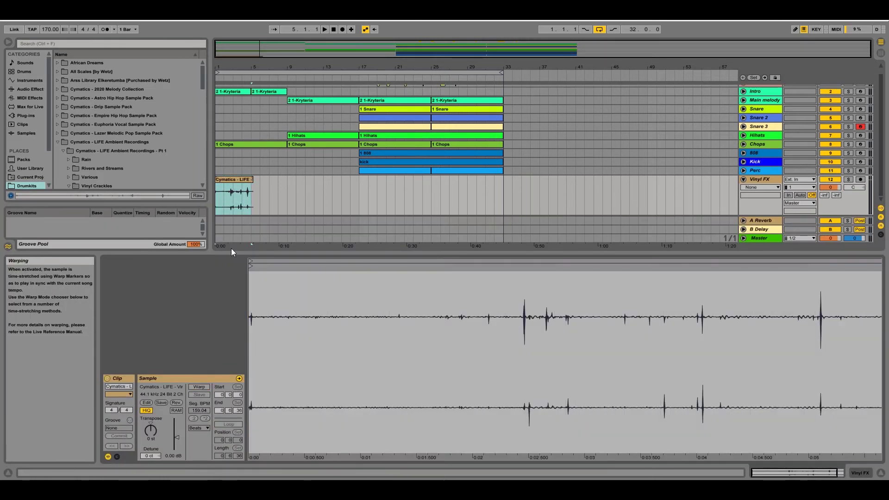
- Duplicate the vinyl crackle clip three times along the Vinyl FX track and lower the track's volume
{"action": "left_click", "coordinate": [242, 182]}
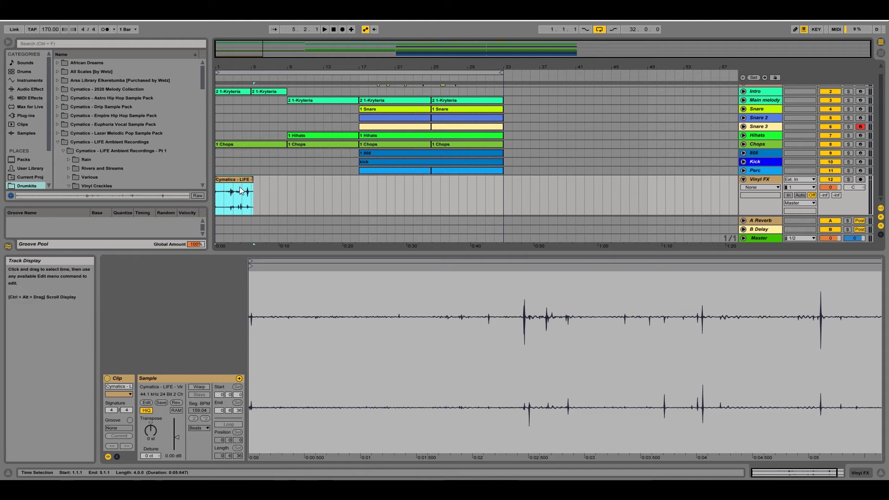
{"action": "key", "text": "ctrl+d"}
{"action": "key", "text": "space"}
{"action": "key", "text": "ctrl+d"}
{"action": "key", "text": "ctrl+d"}
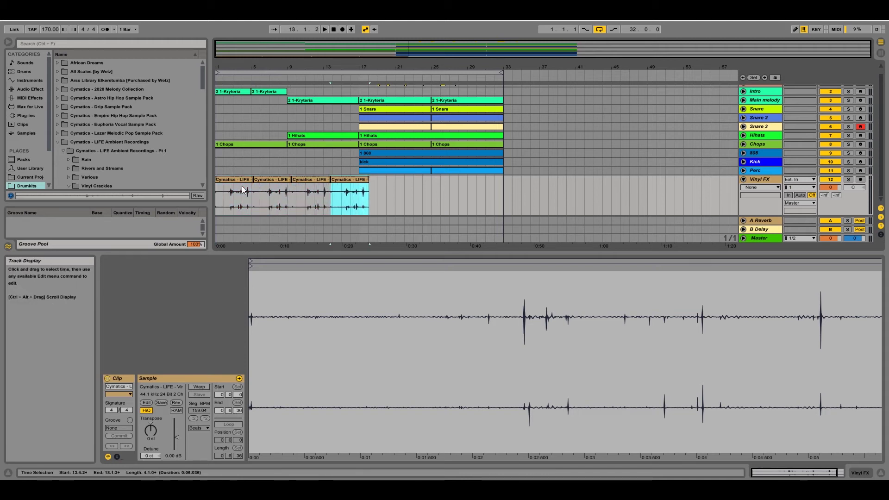
{"action": "left_click_drag", "start_coordinate": [830, 187], "coordinate": [830, 196]}
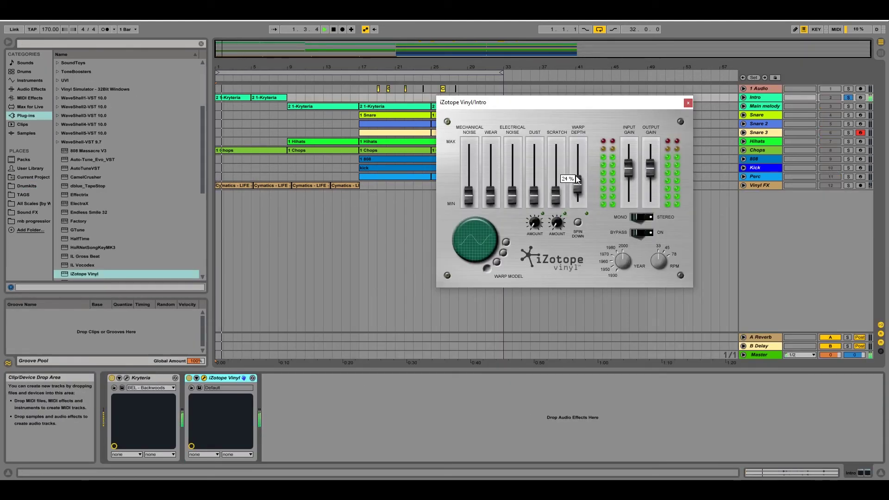
- Set iZotope Vinyl's Warp Depth to roughly 24% on the Intro track and to just under half on the Main melody track
{"action": "mouse_move", "coordinate": [577, 180]}
{"action": "left_mouse_down"}
{"action": "mouse_move", "coordinate": [577, 145]}
{"action": "mouse_move", "coordinate": [579, 177]}
{"action": "left_mouse_up"}
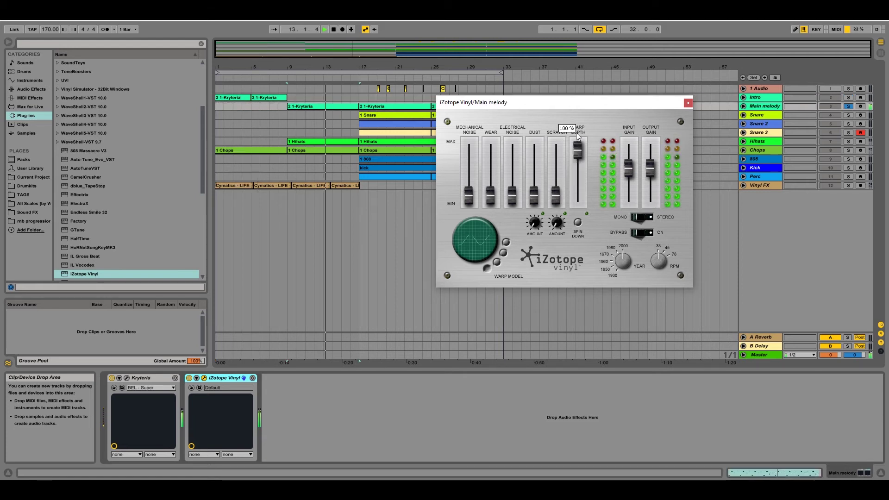
{"action": "left_click_drag", "start_coordinate": [576, 132], "coordinate": [580, 177]}
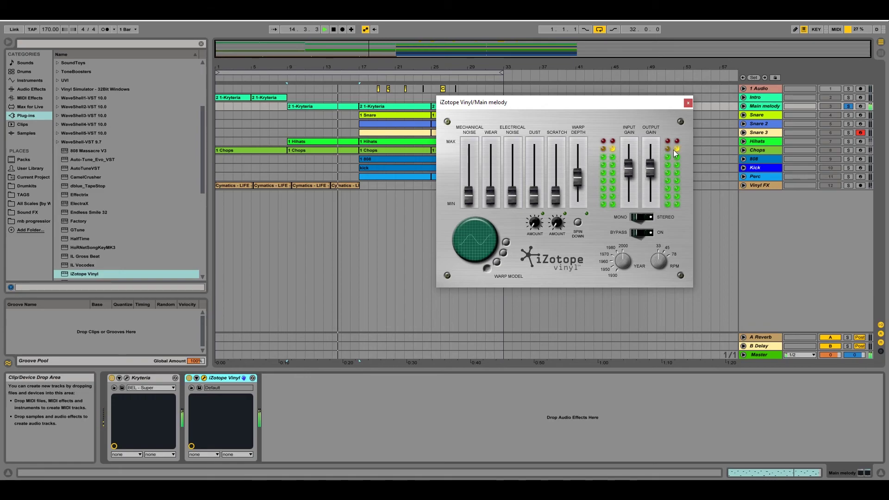